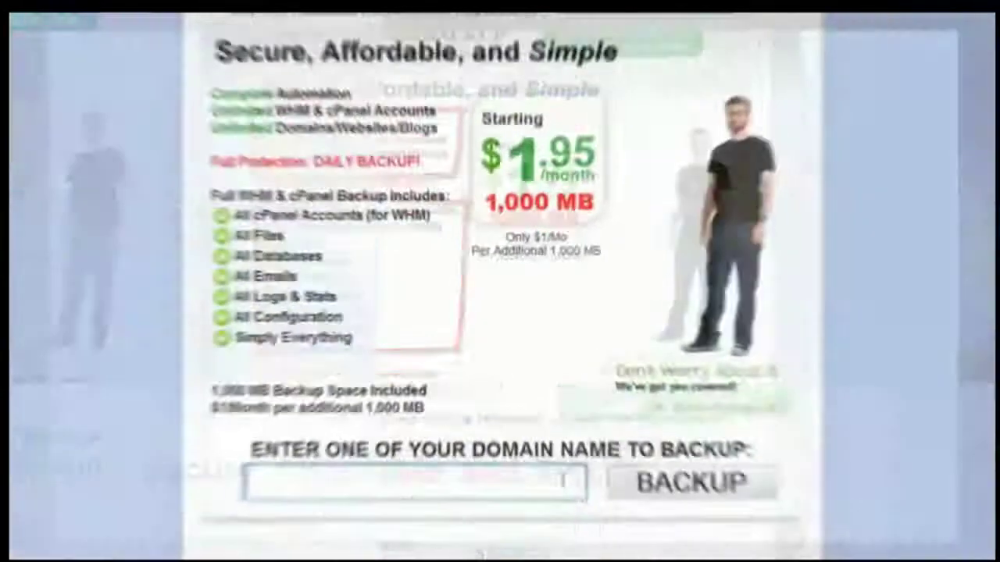
Step: Enter SITEAUTOBACKUP.COM as the domain to back up
type("SITEAUTOBACKUP")
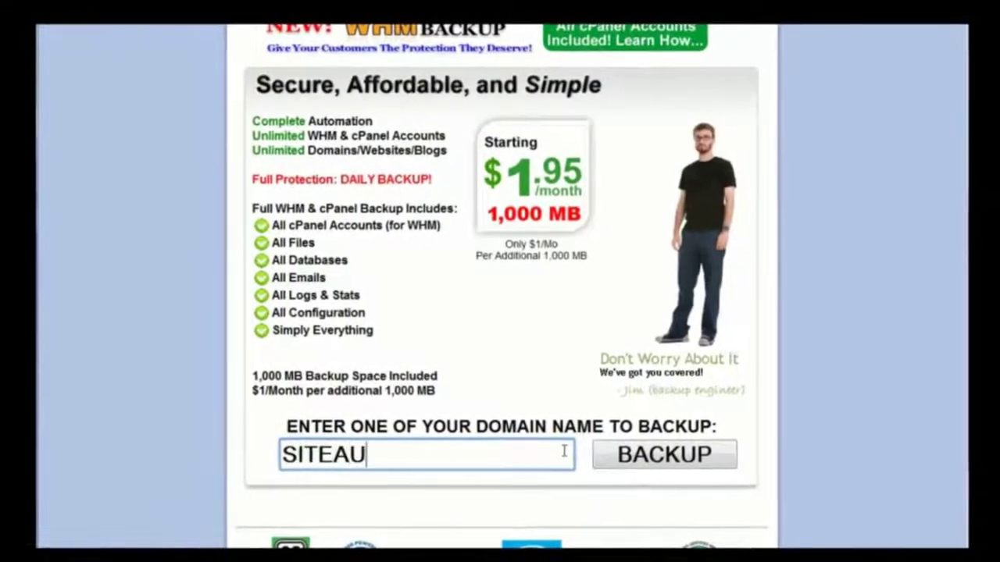
type(".COM")
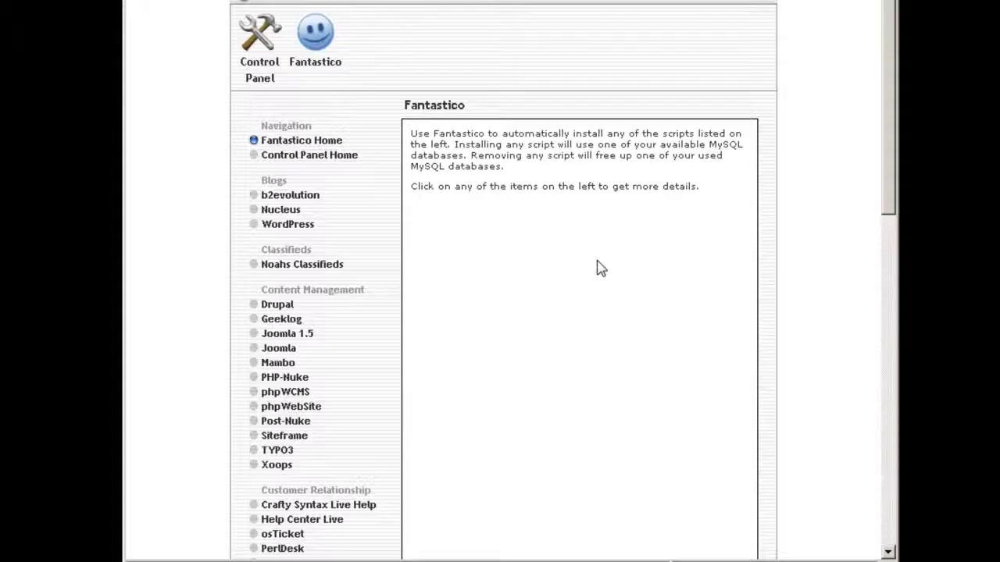
scroll(596, 268, "down", 3)
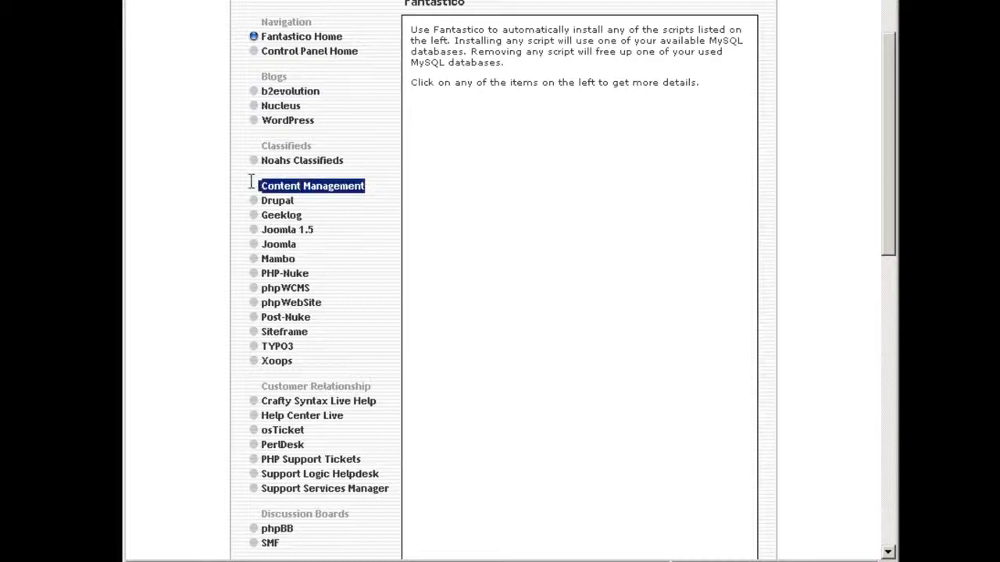
scroll(382, 219, "down", 1)
scroll(384, 222, "down", 1)
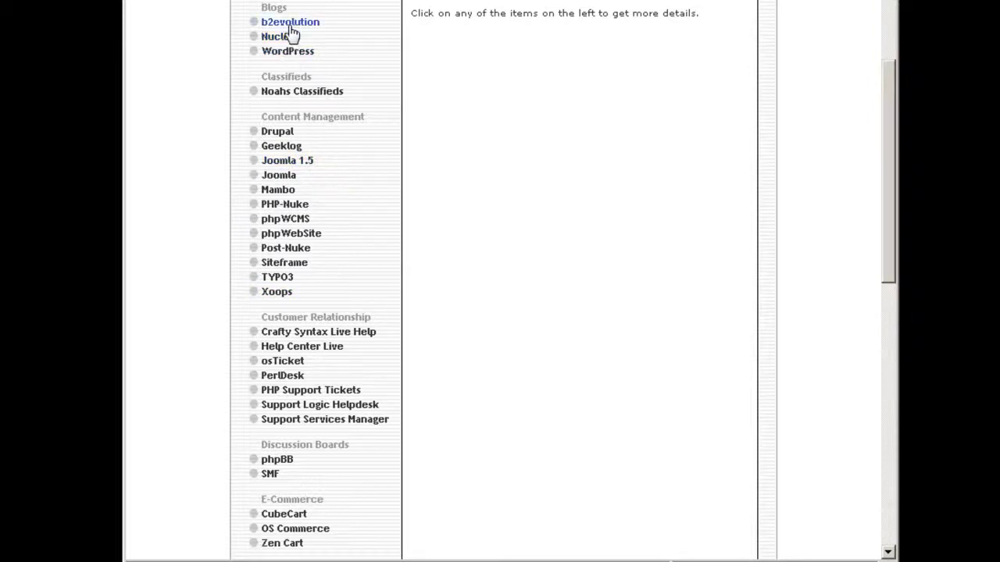
scroll(366, 138, "down", 3)
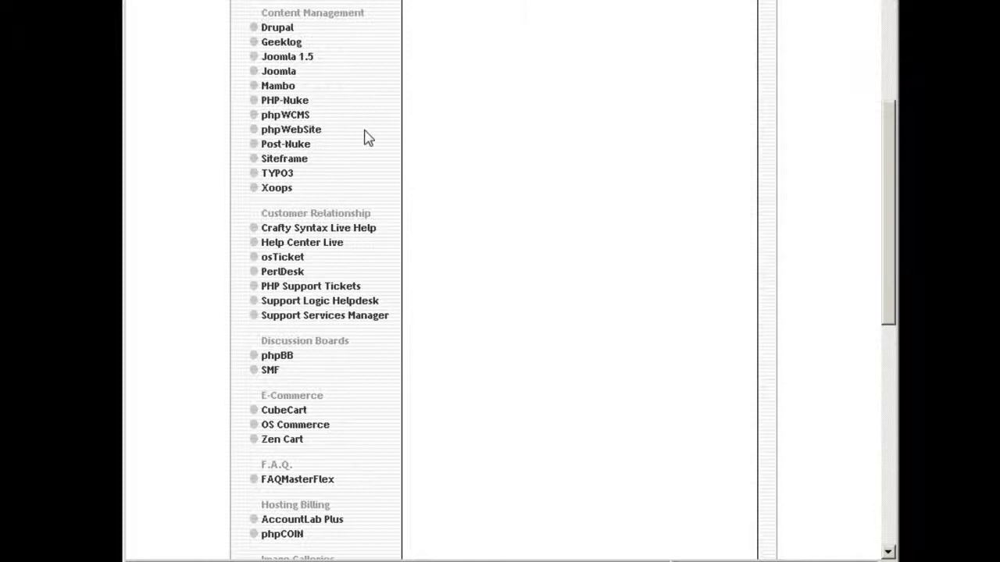
scroll(397, 148, "down", 3)
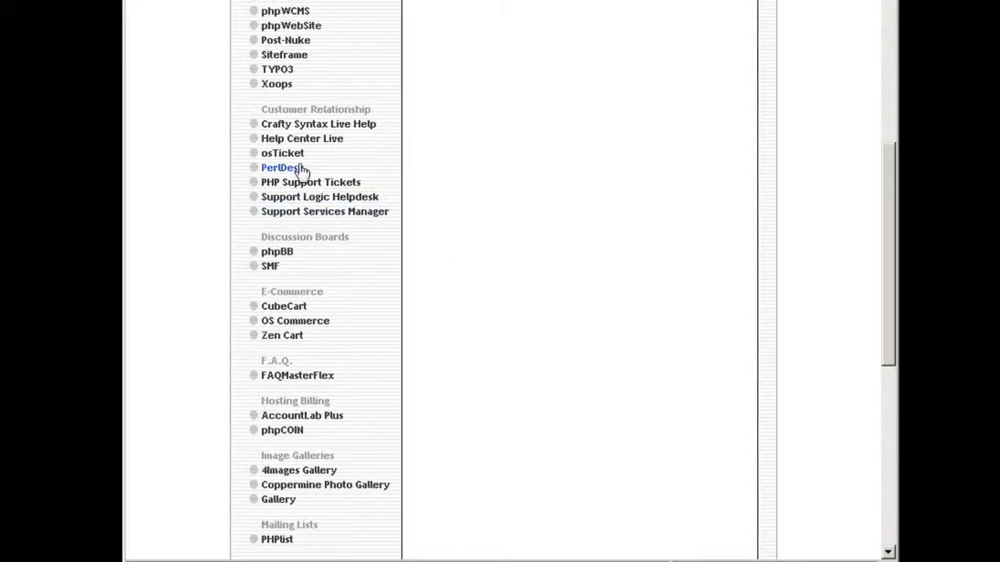
scroll(418, 207, "down", 1)
scroll(418, 207, "down", 1)
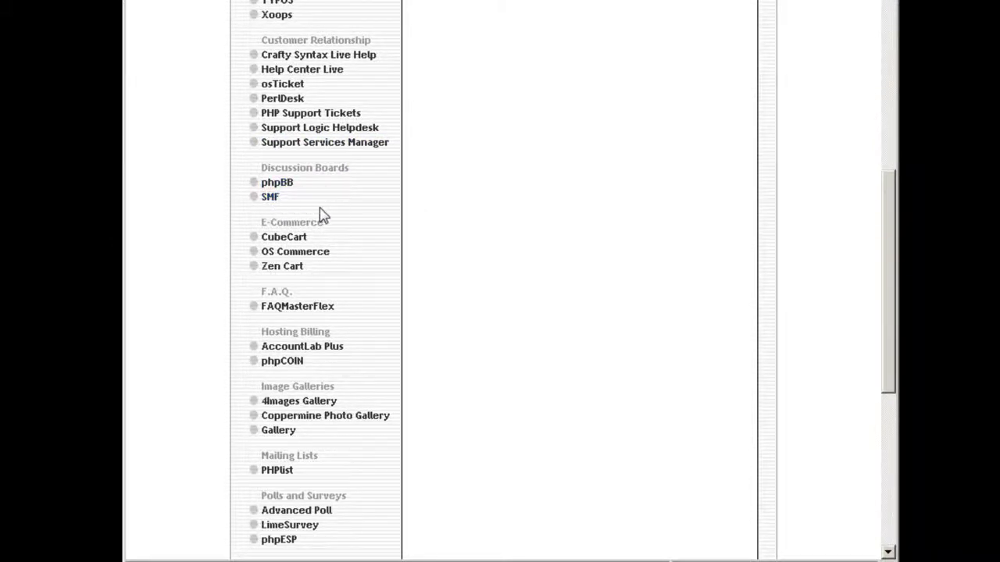
scroll(320, 214, "down", 2)
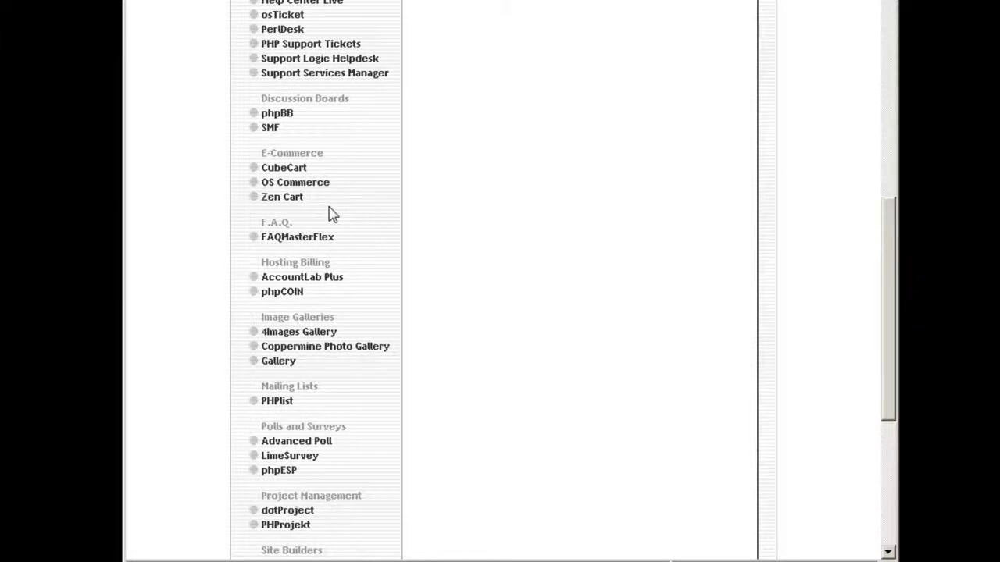
scroll(386, 217, "down", 1)
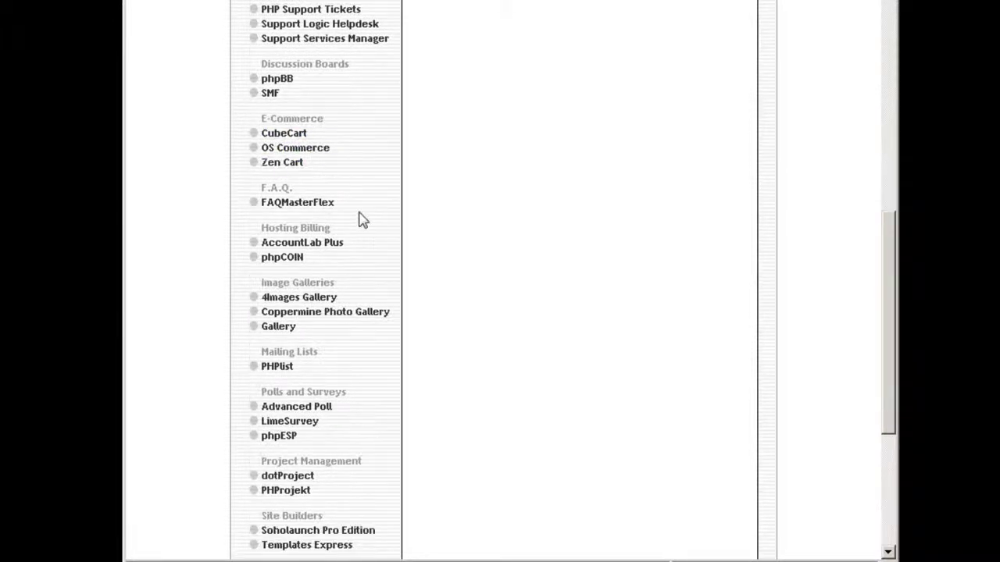
scroll(364, 267, "down", 2)
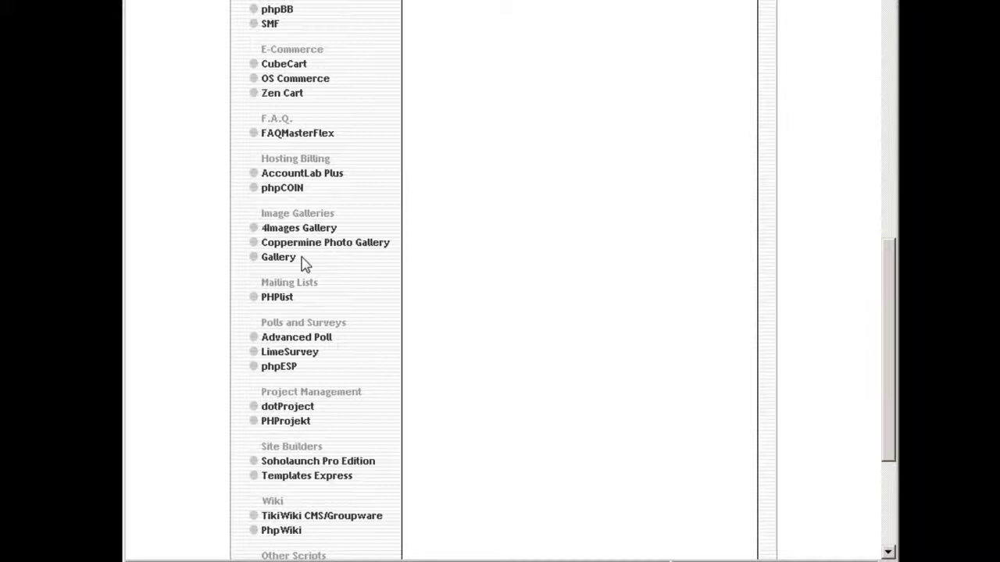
scroll(298, 234, "down", 2)
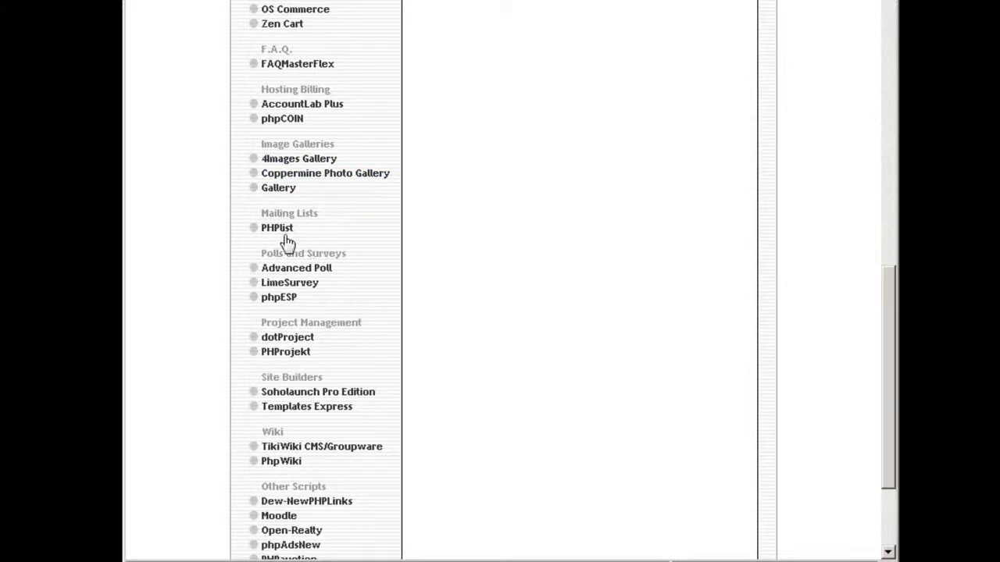
scroll(342, 264, "down", 2)
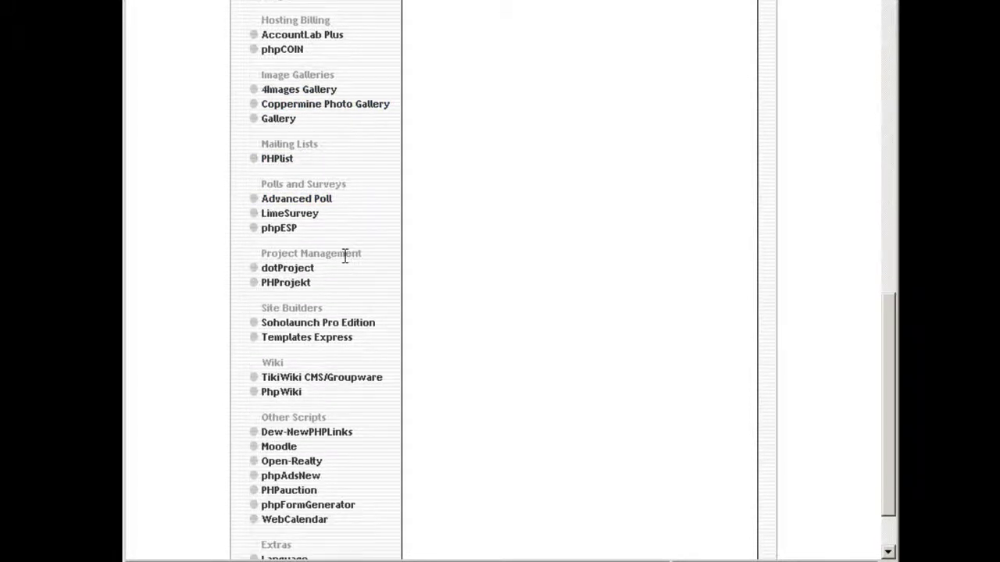
scroll(344, 258, "down", 2)
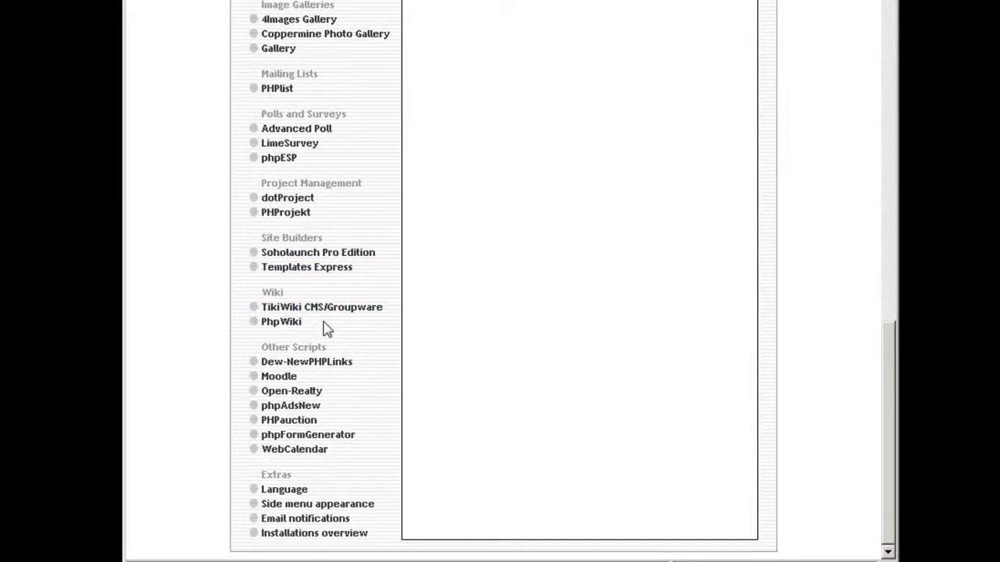
left_click(364, 307)
Step: Open the WordPress 2.7.1 page under Blogs and start a New Installation
mouse_move(285, 381)
mouse_move(320, 400)
scroll(468, 281, "up", 5)
scroll(492, 142, "up", 5)
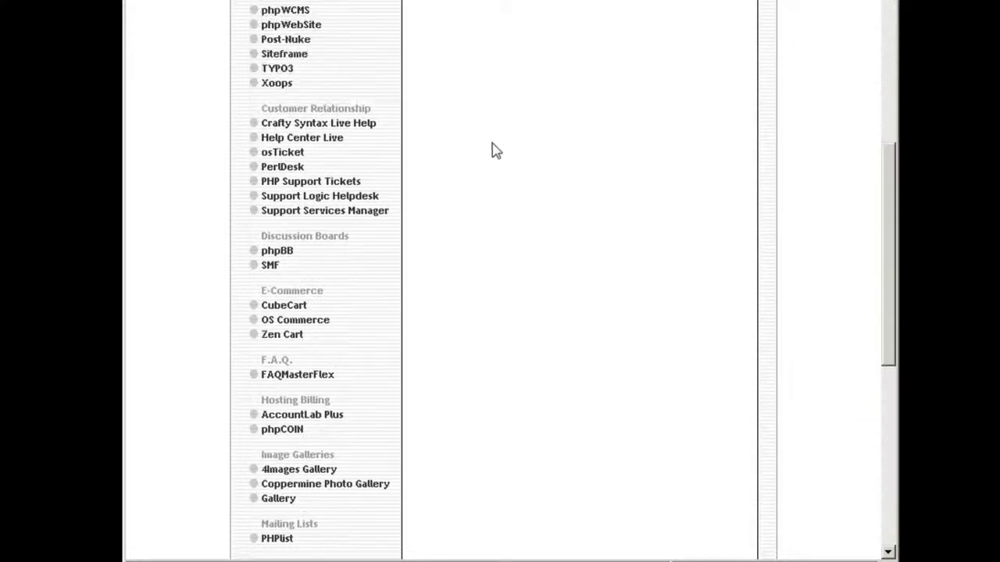
scroll(492, 152, "up", 2)
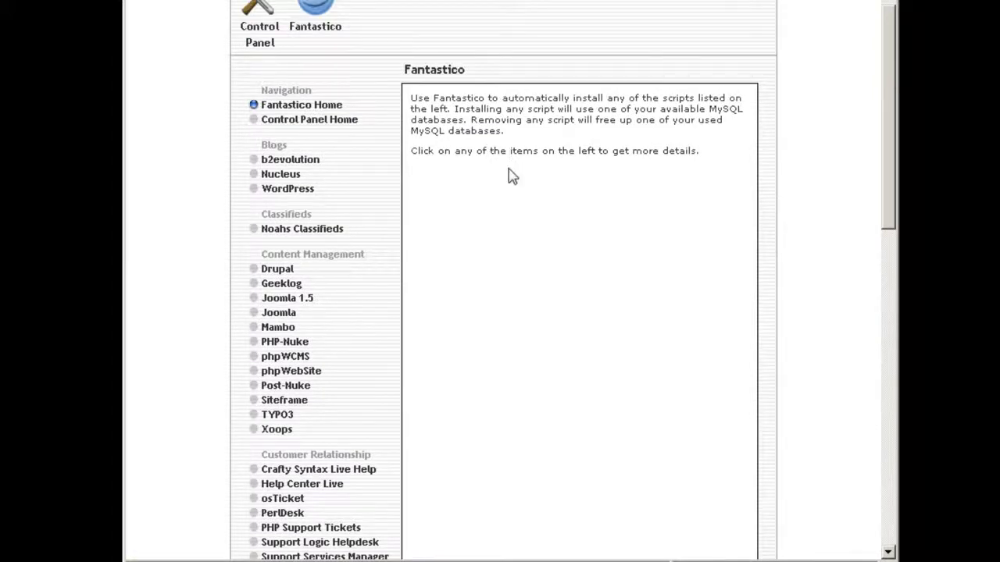
left_click(298, 197)
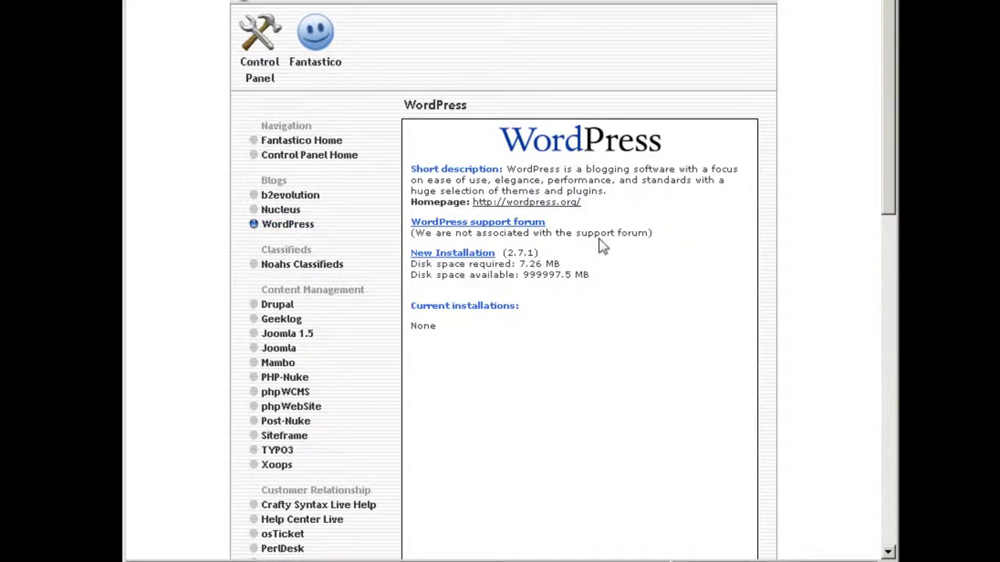
scroll(601, 246, "down", 2)
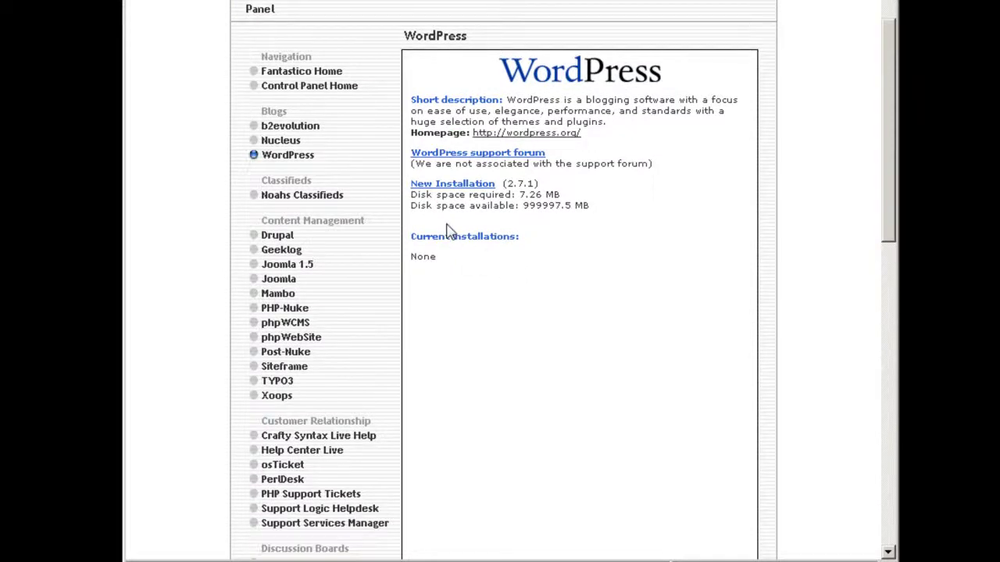
left_click(441, 185)
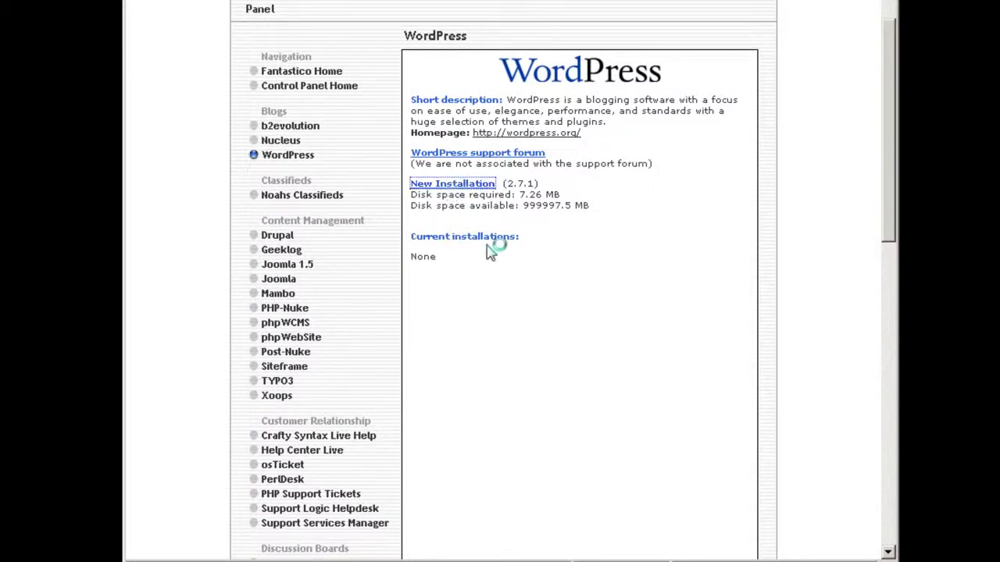
Step: Set site name 'HostGator Column - A HostGator Hosting Test Account' and a WebHostingColumn.com credit description
scroll(492, 248, "down", 3)
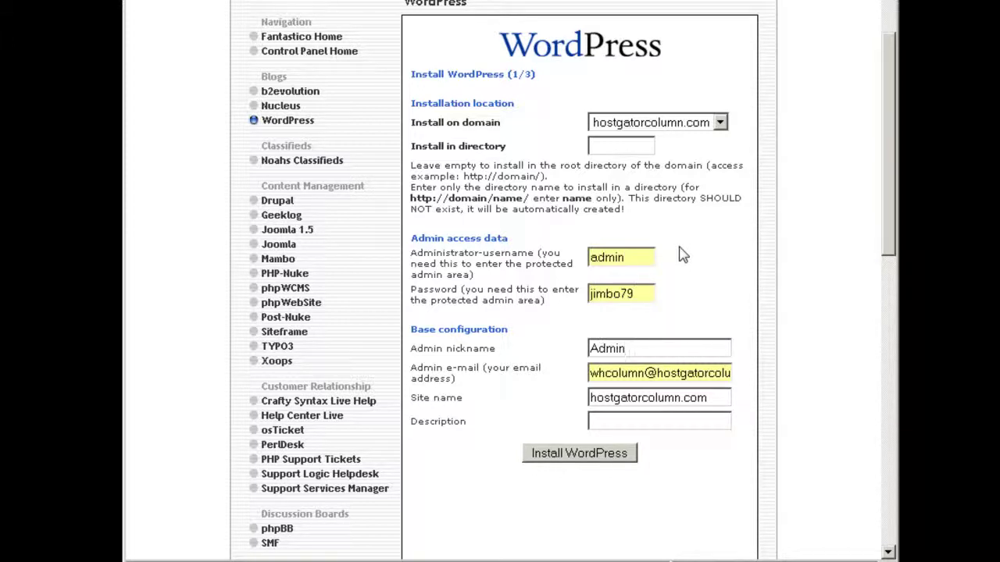
key("Tab")
key("Tab")
type("H")
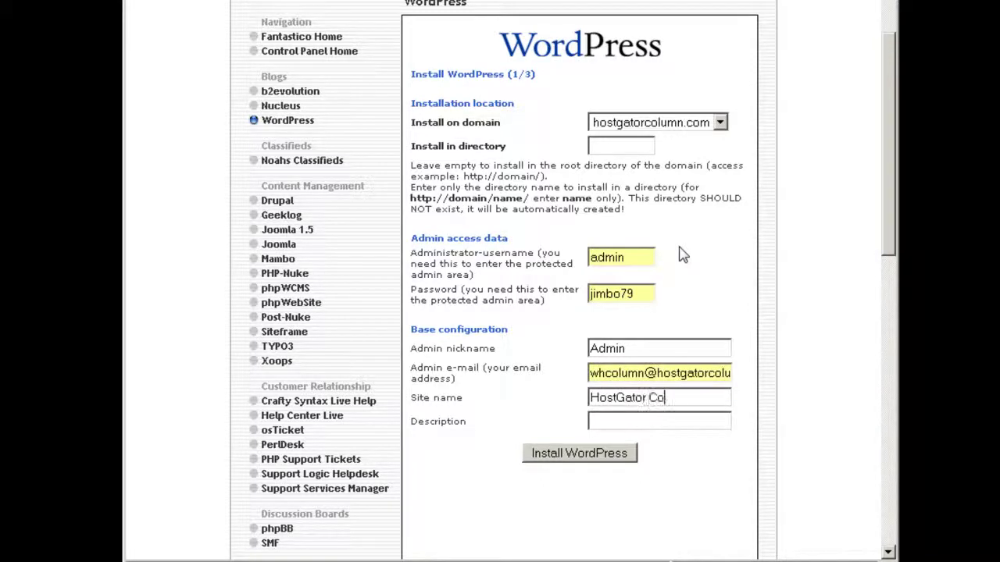
type("ostGator Column - A HostGato")
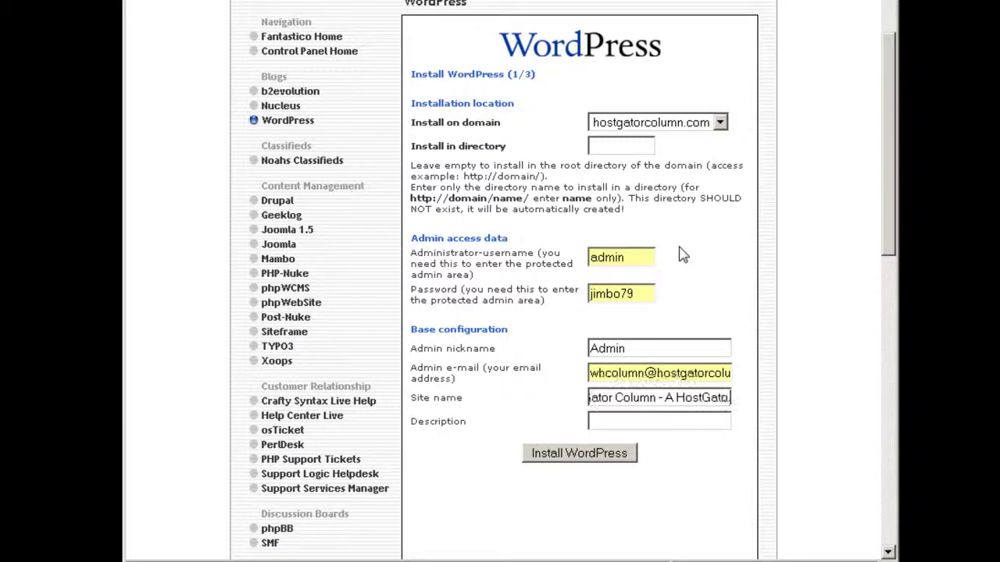
type("r Hosting Te")
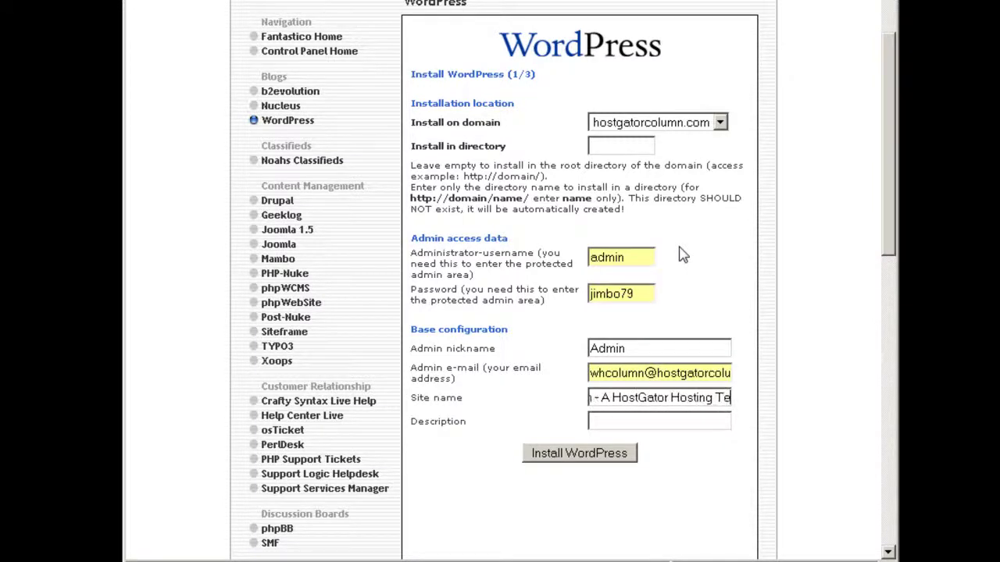
type("st Acco")
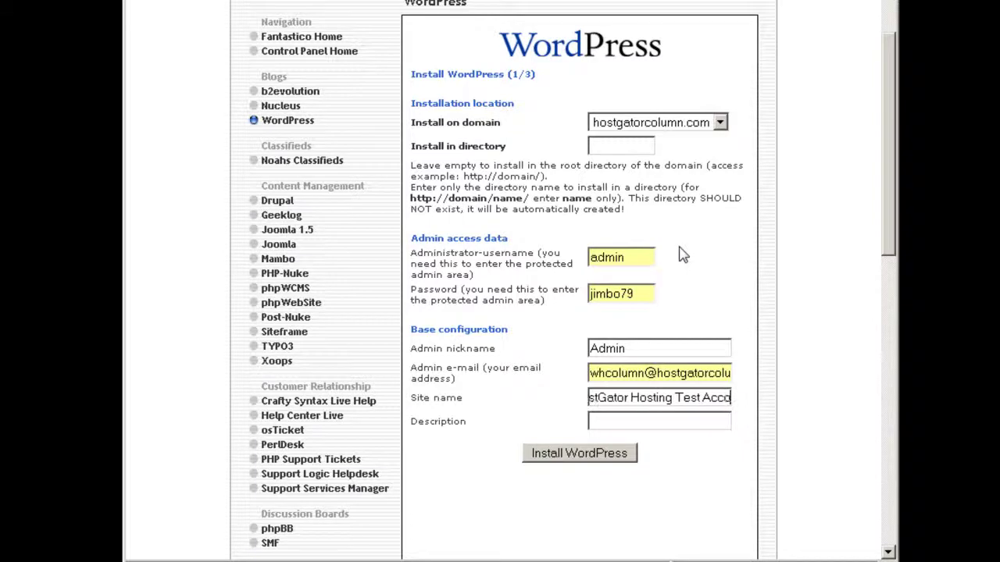
type("unt")
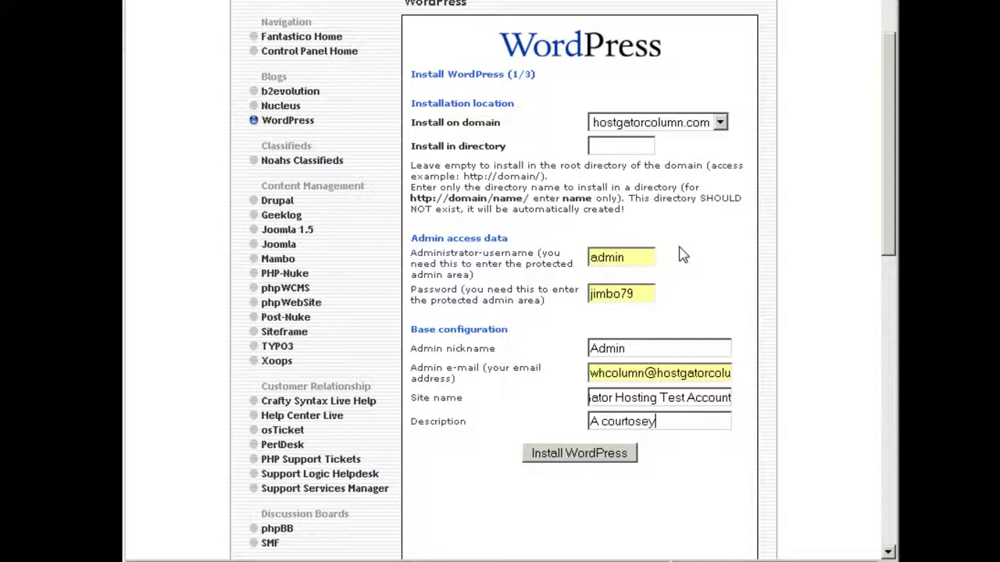
type("ting")
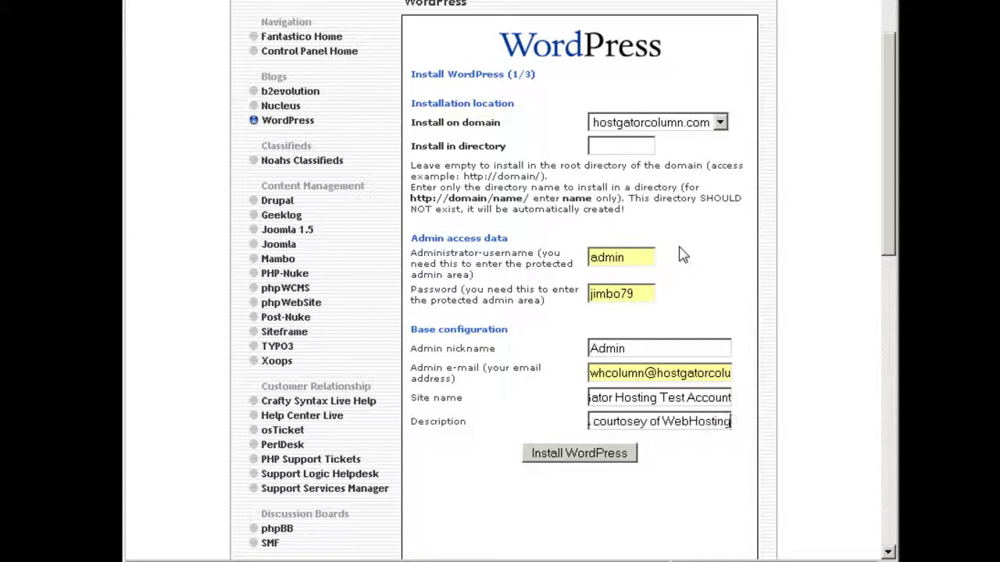
type("Column.com")
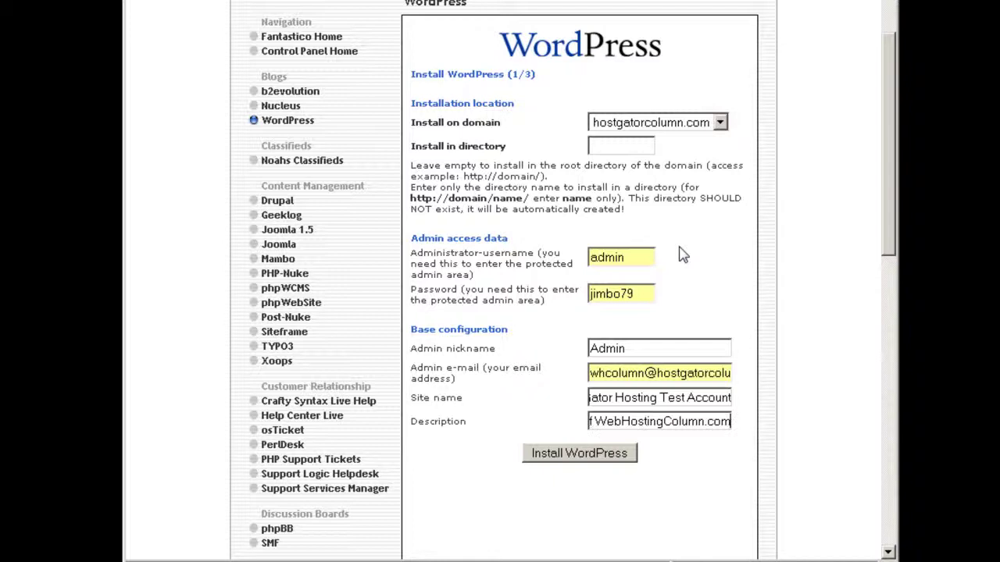
scroll(779, 305, "down", 2)
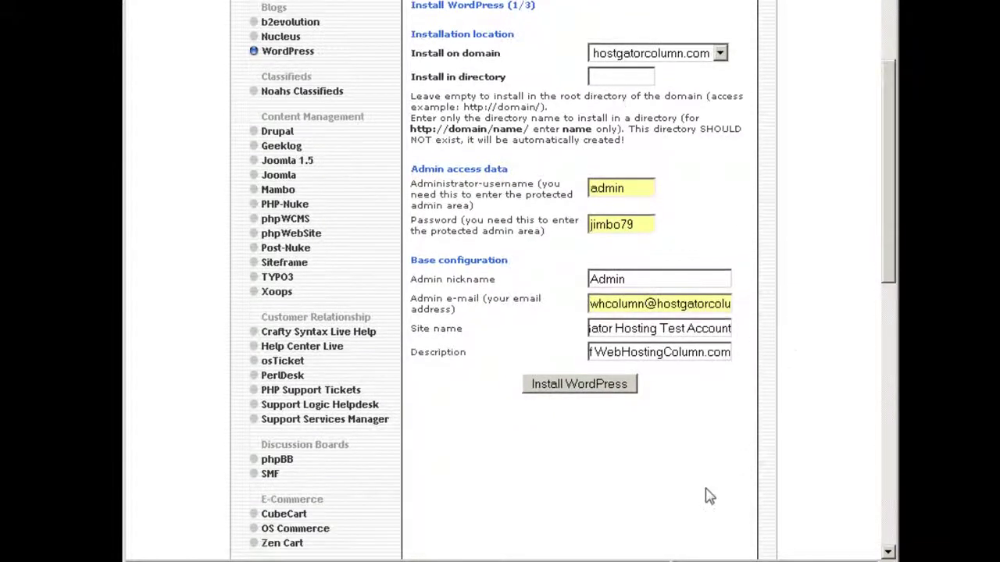
Step: Submit the install settings and finish installing WordPress on hostgatorcolumn.com
left_click(618, 391)
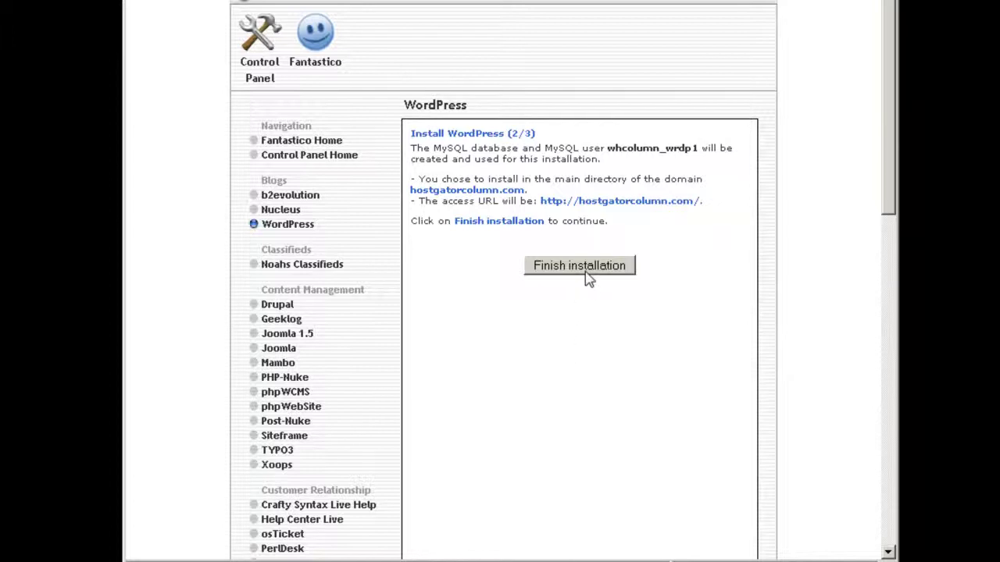
left_click(585, 273)
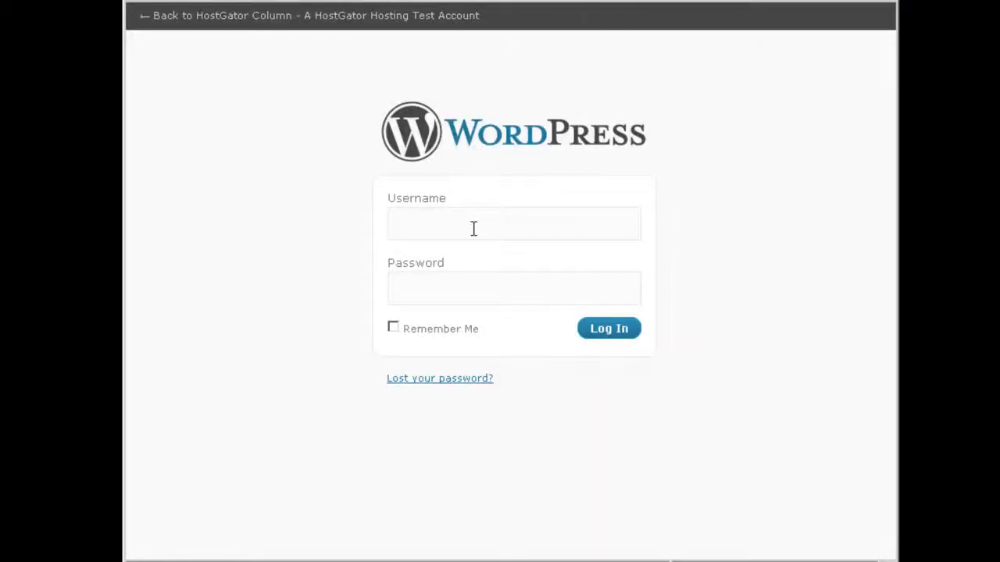
Step: Log in with the admin username and password and look over the WordPress 2.7.1 Dashboard
type("adm******")
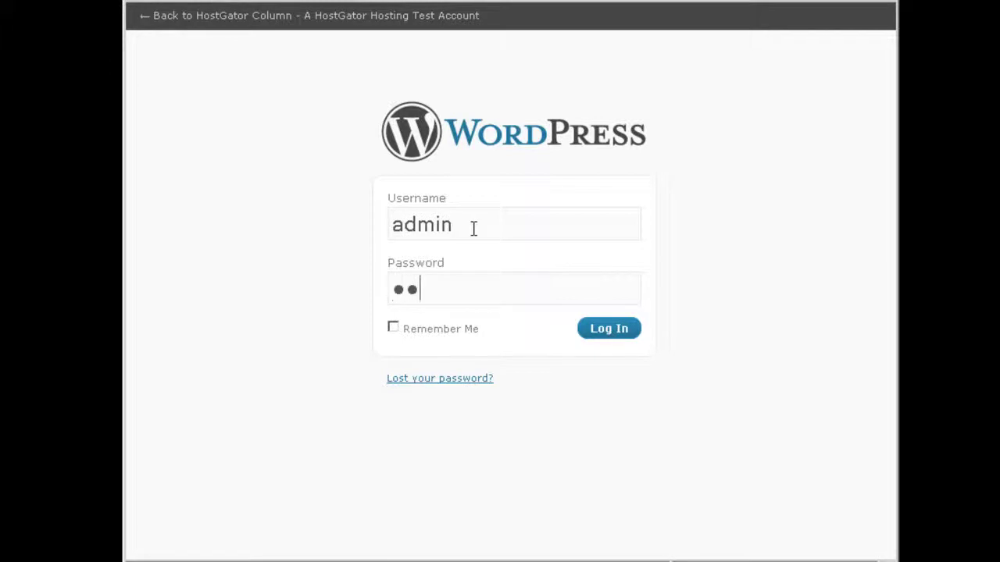
left_click(614, 331)
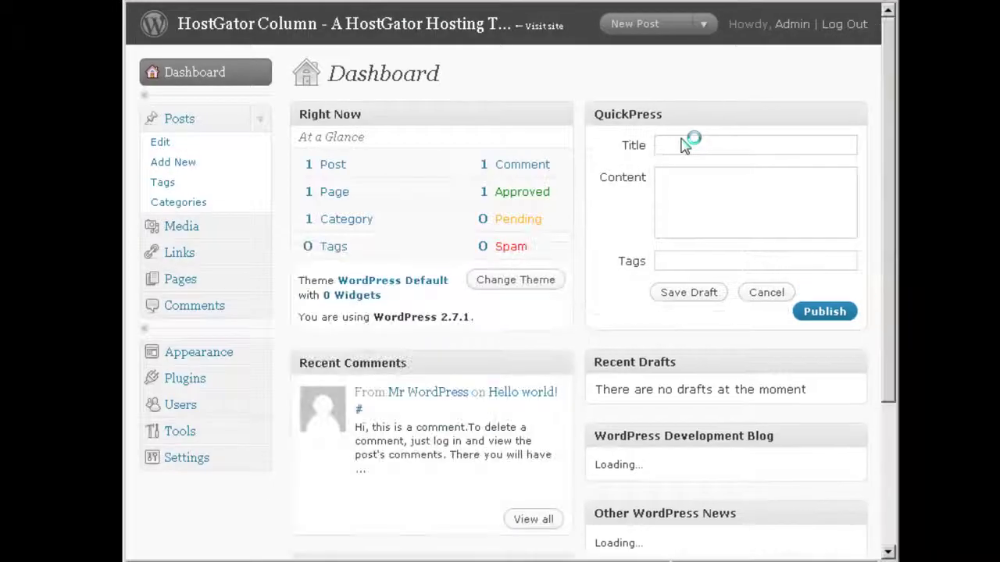
scroll(882, 149, "down", 5)
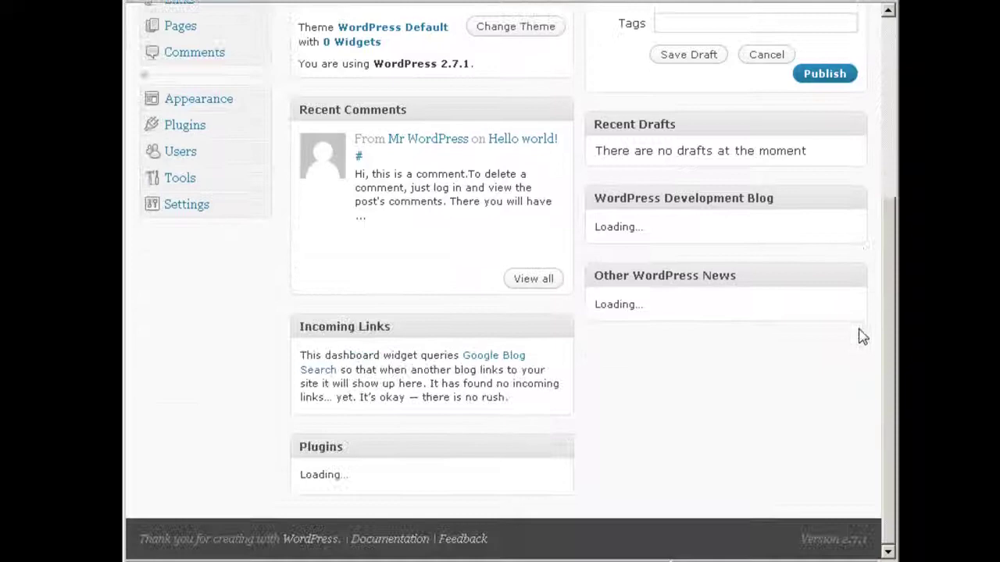
scroll(861, 328, "up", 5)
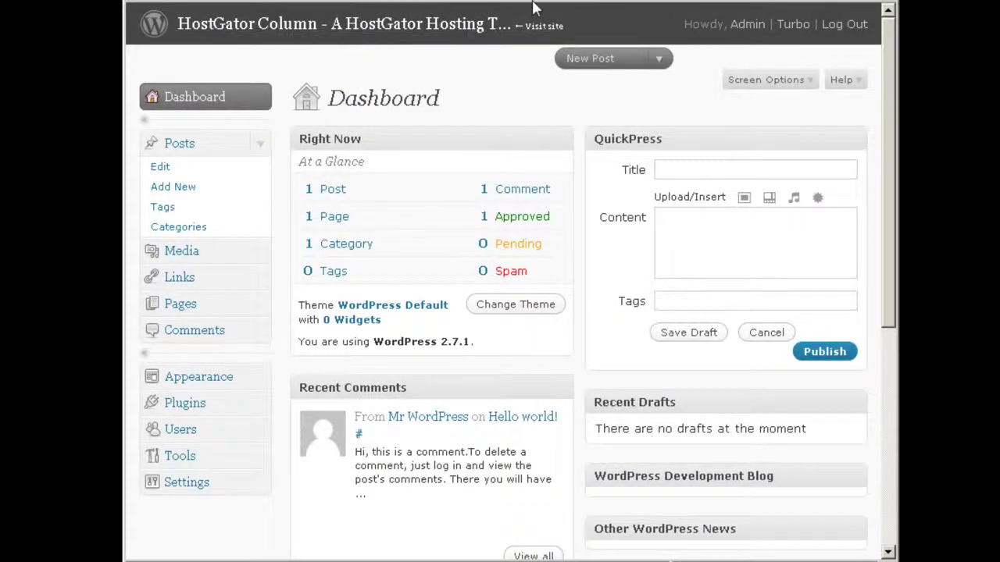
Step: View the Joomla 1.5 page offering version 1.5.9 (24.76 MB), no installations yet
scroll(569, 3, "down", 1)
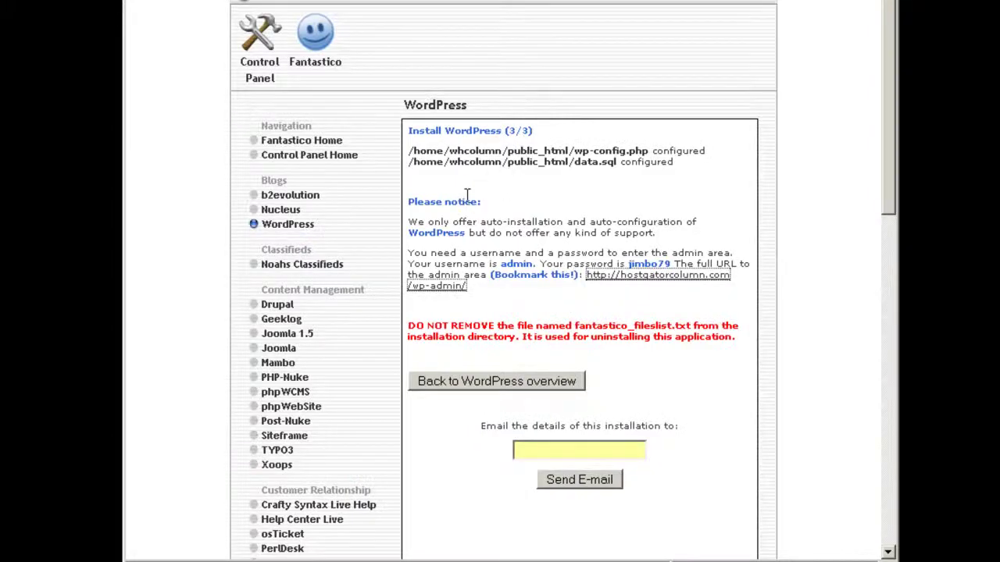
scroll(306, 234, "down", 3)
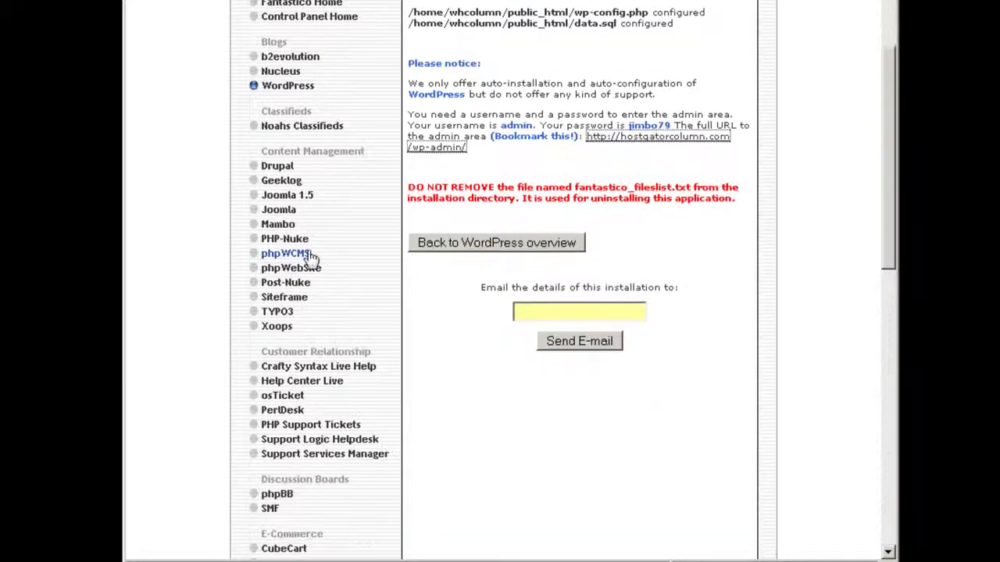
left_click(308, 196)
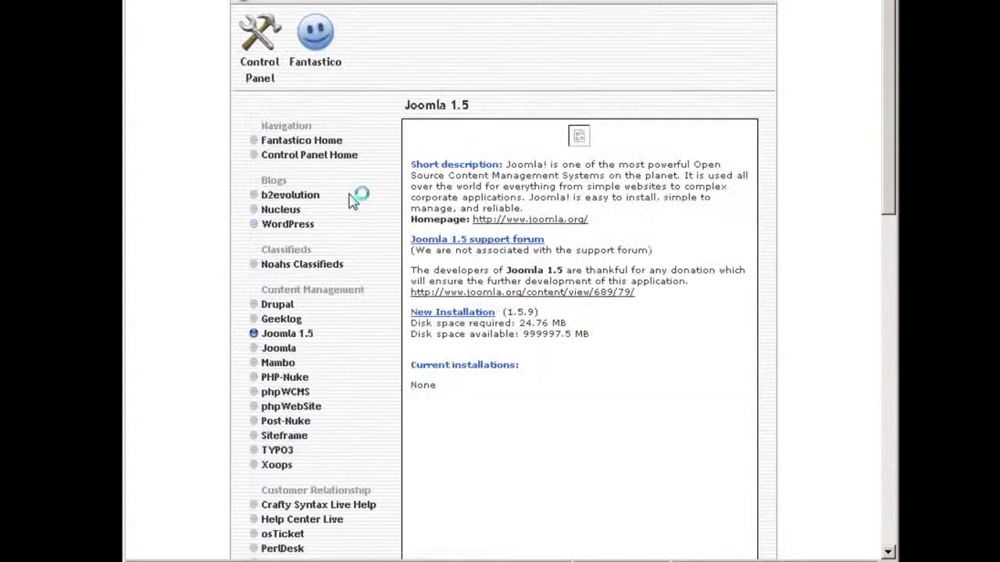
scroll(349, 203, "down", 4)
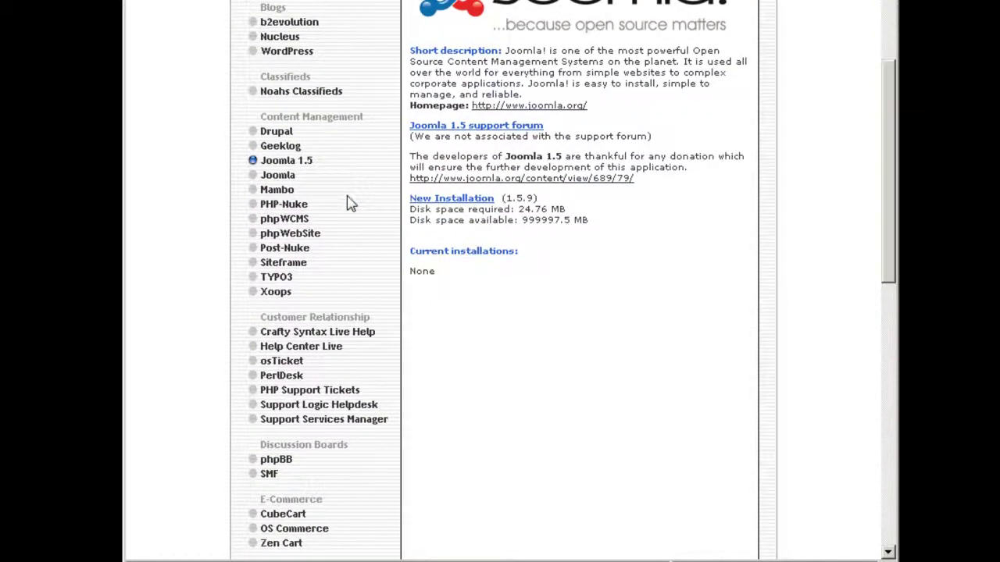
scroll(350, 203, "down", 13)
scroll(349, 203, "up", 16)
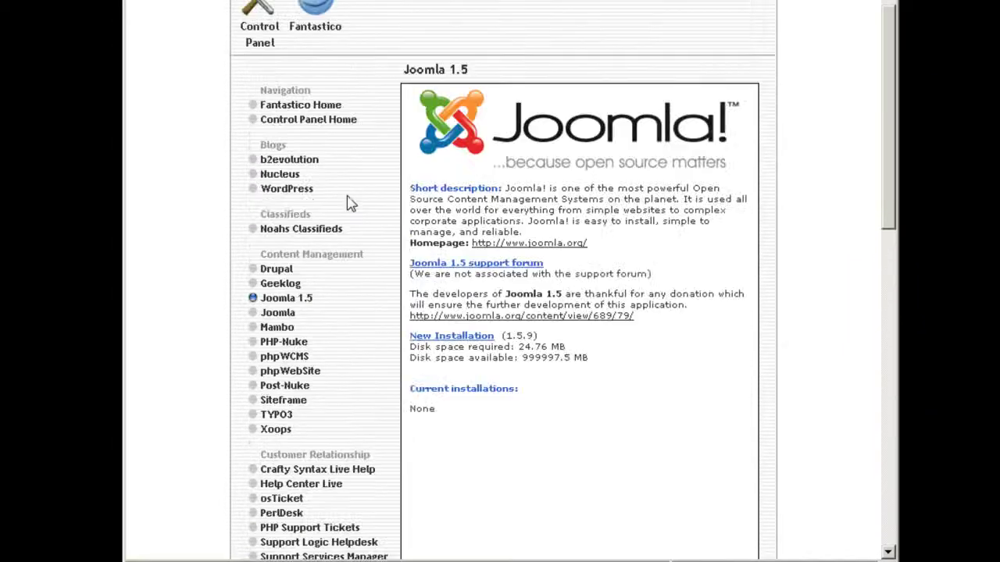
scroll(349, 203, "up", 1)
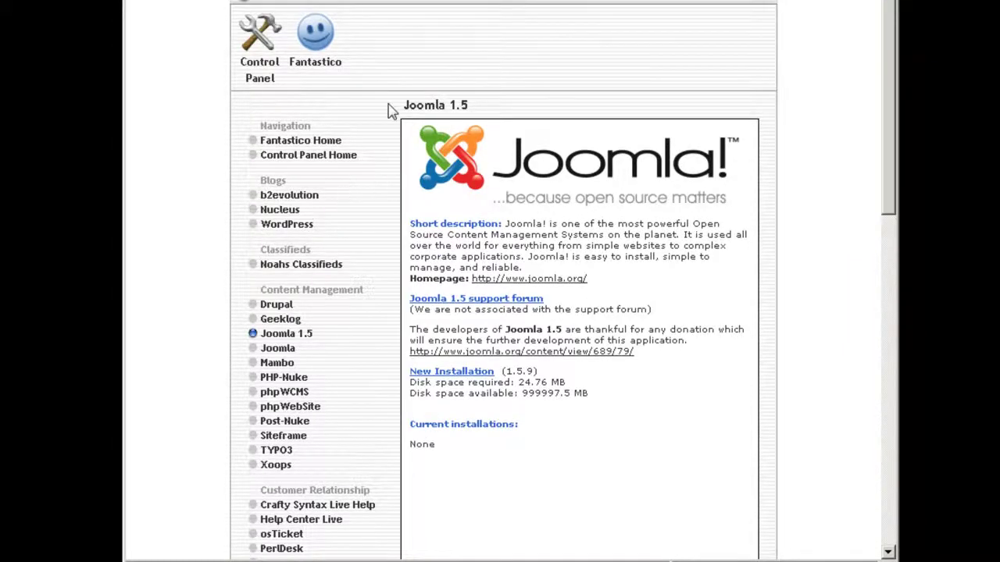
Step: Return to cPanel home and browse its sections down to Web Site Builders
left_click(268, 44)
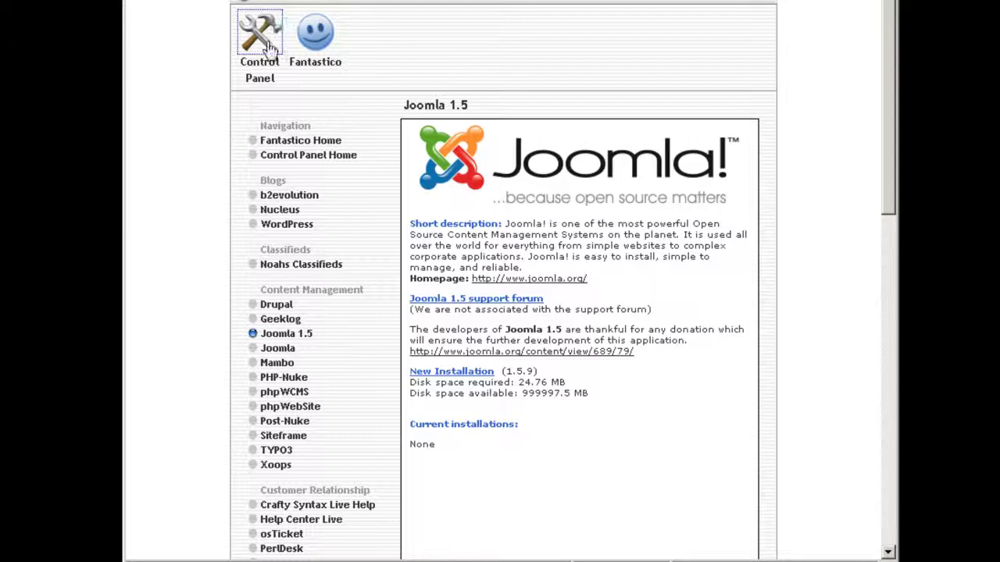
scroll(658, 192, "down", 9)
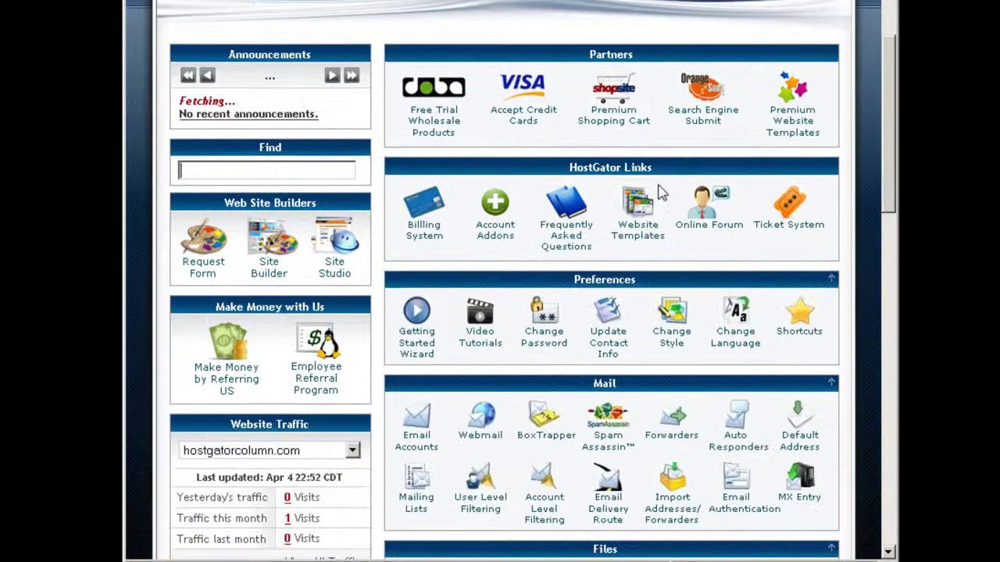
scroll(659, 193, "down", 2)
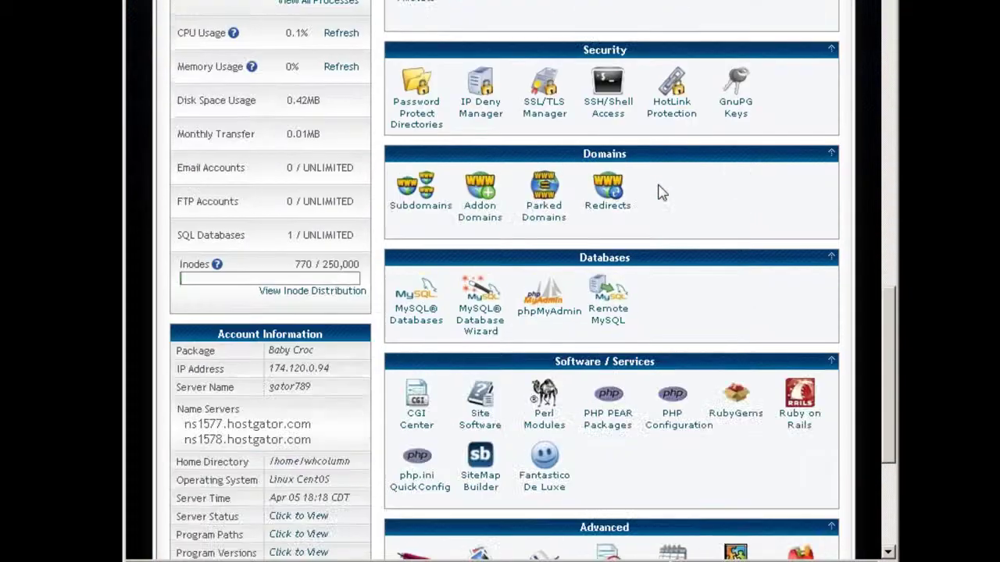
scroll(658, 188, "down", 2)
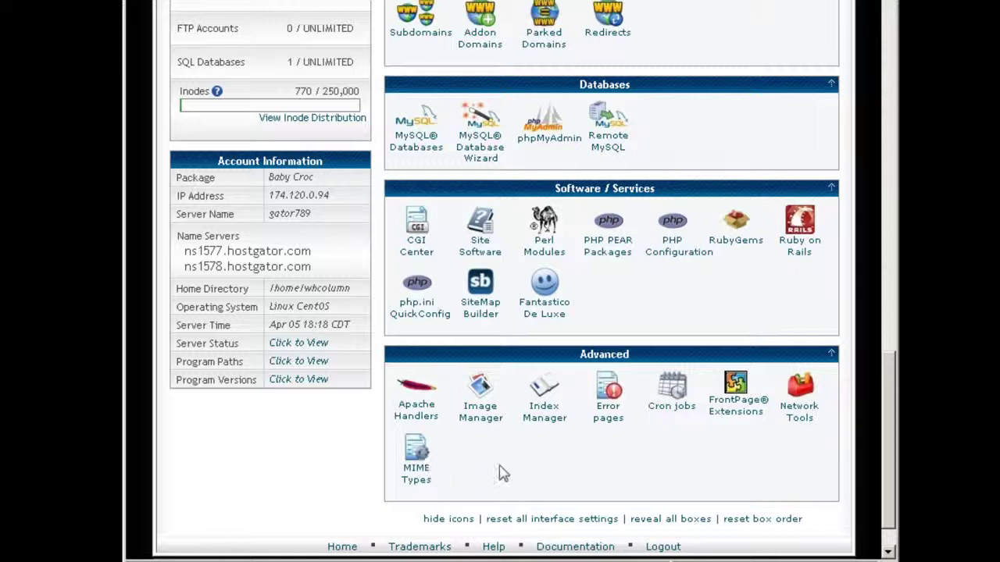
scroll(472, 279, "up", 10)
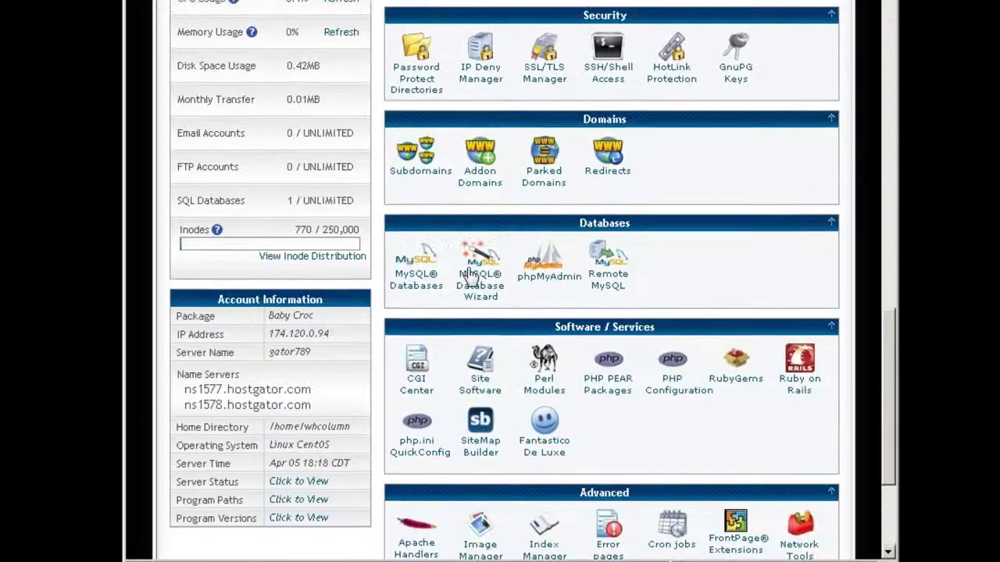
scroll(473, 275, "up", 8)
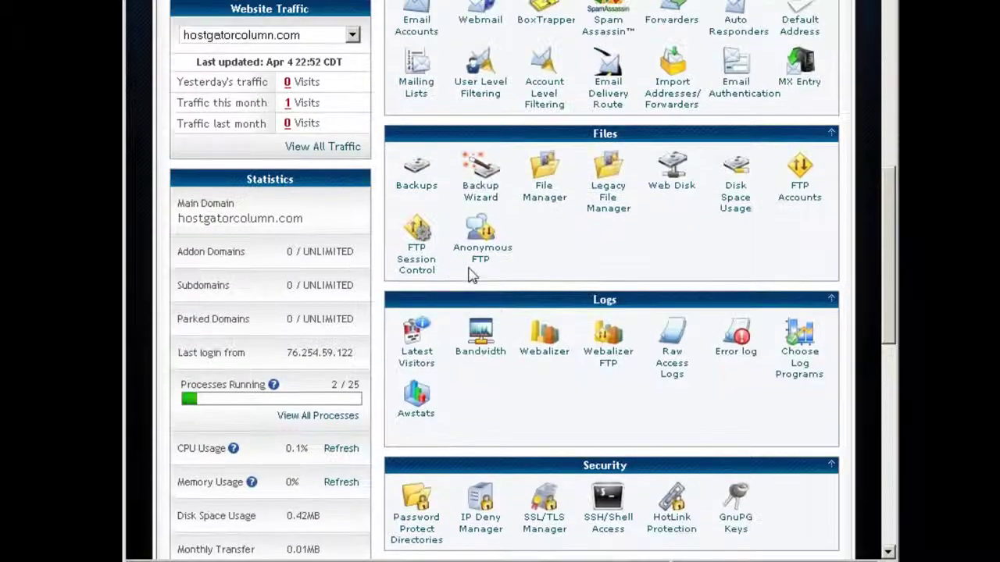
scroll(473, 274, "up", 4)
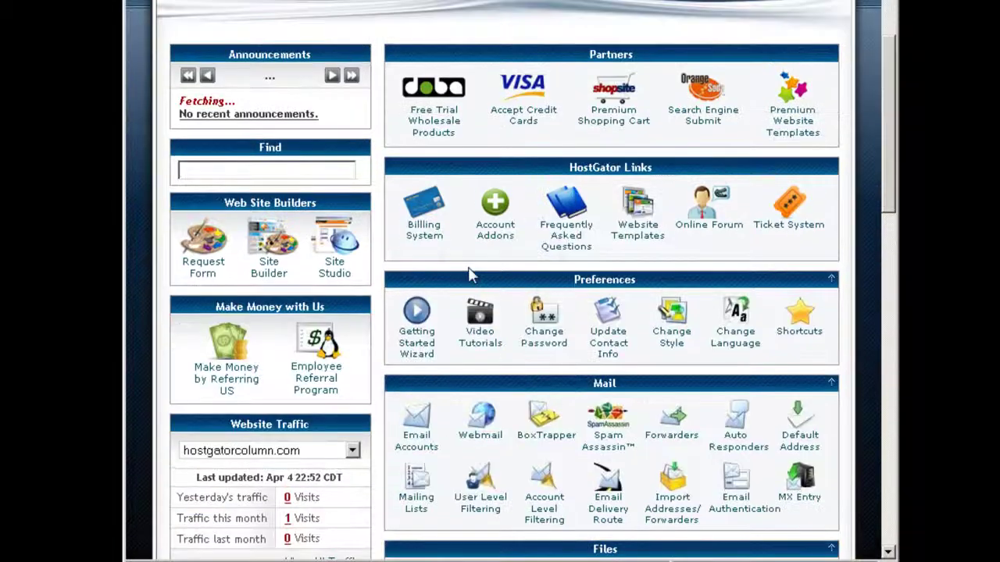
scroll(473, 274, "down", 4)
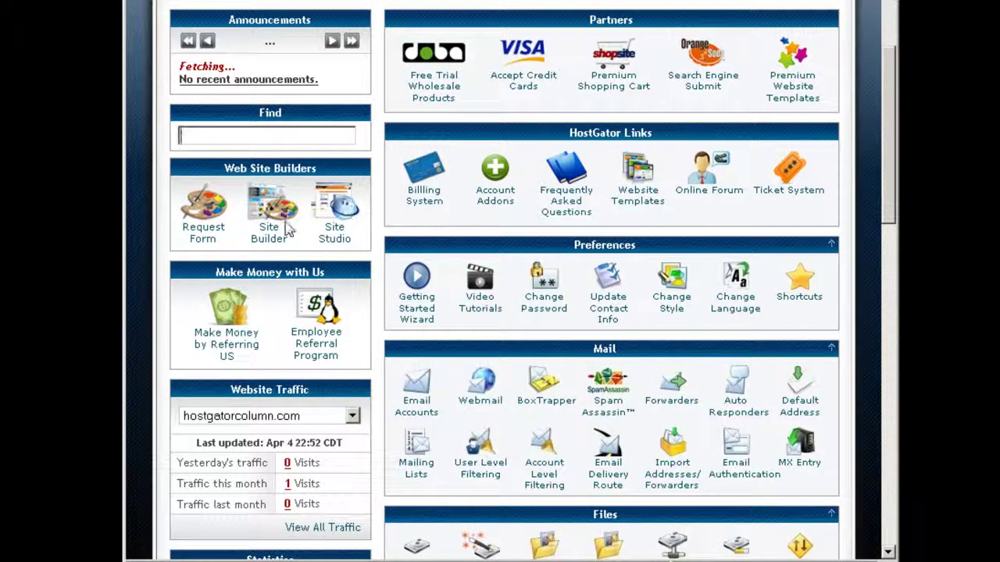
left_click(210, 234)
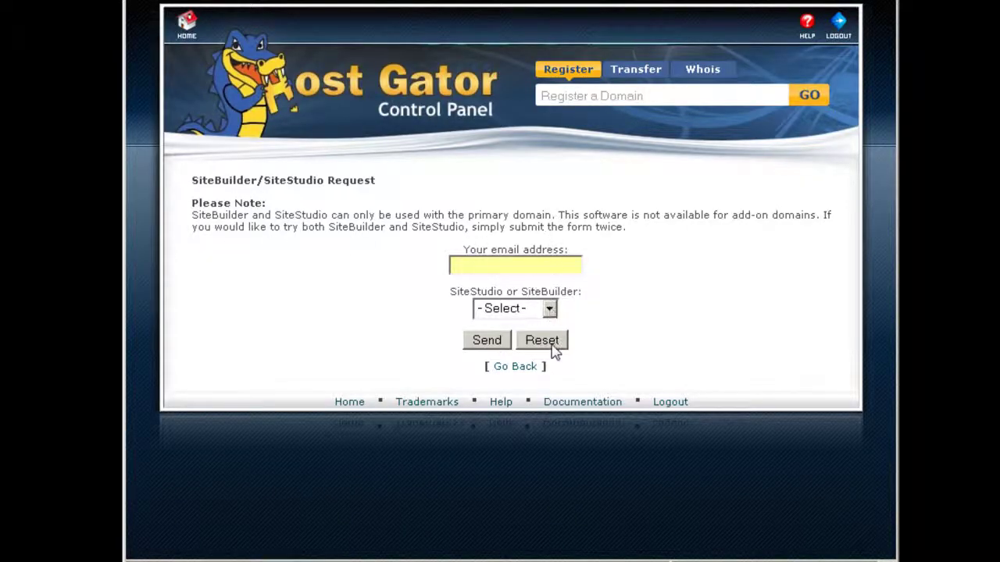
left_click(187, 32)
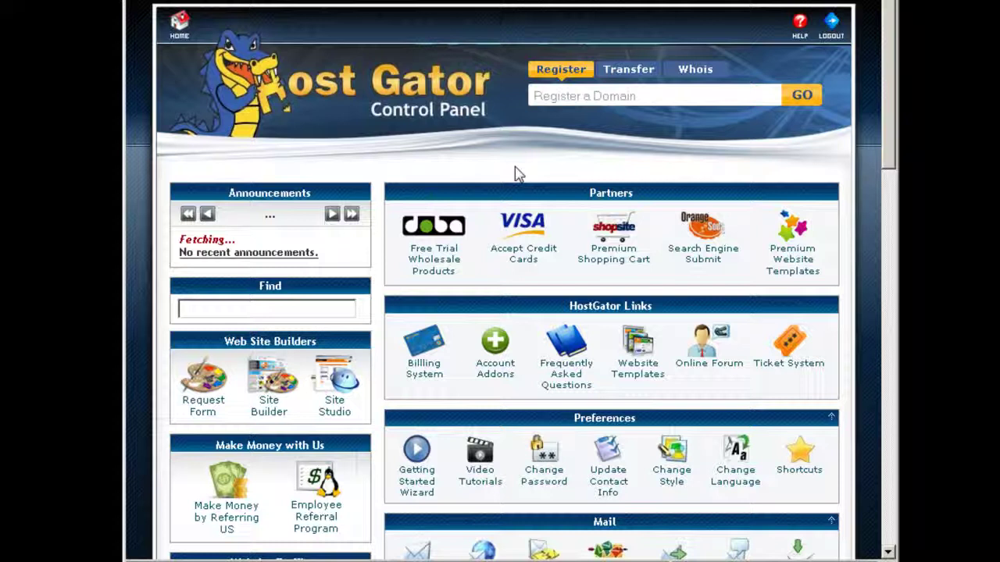
scroll(514, 167, "down", 1)
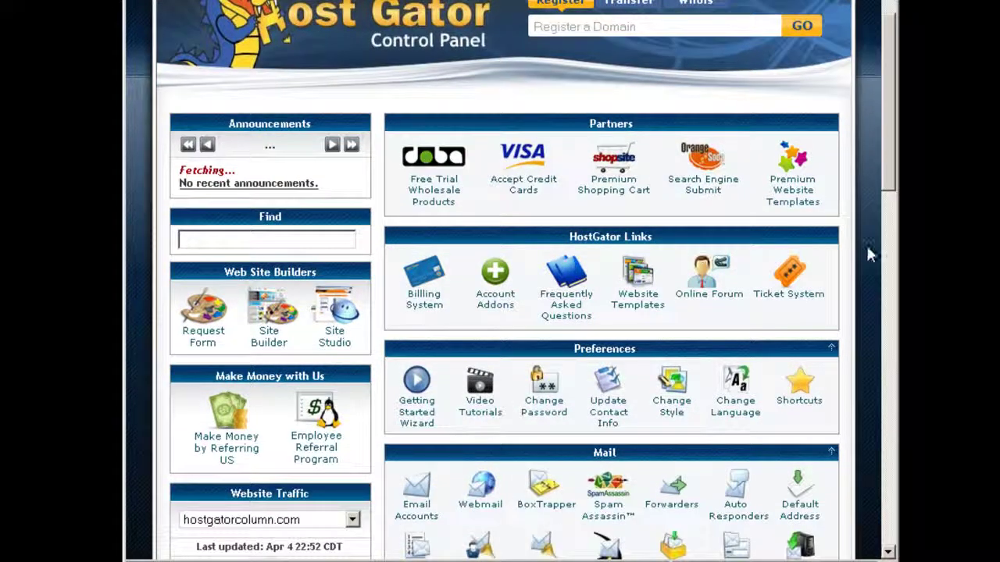
scroll(863, 256, "down", 5)
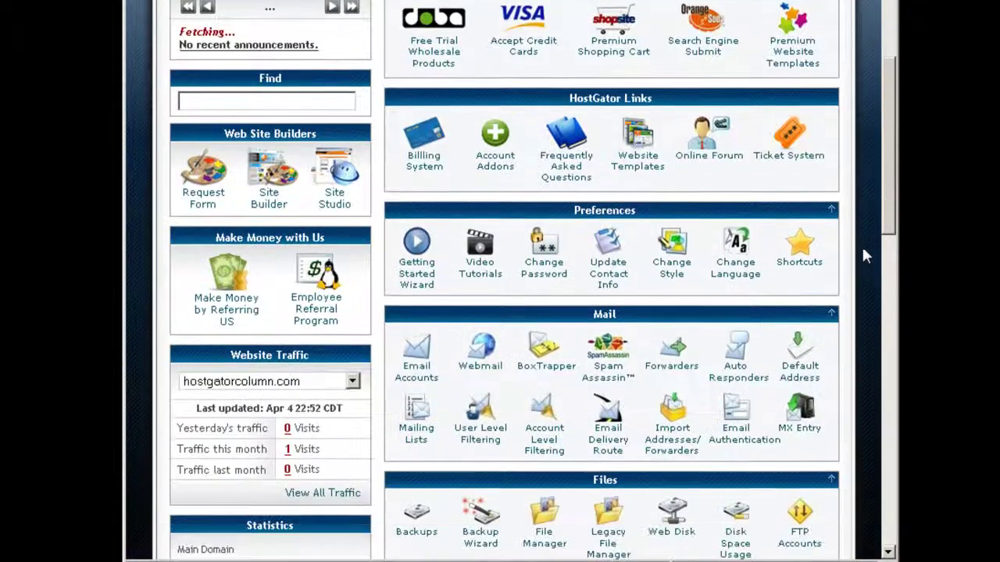
scroll(863, 256, "down", 2)
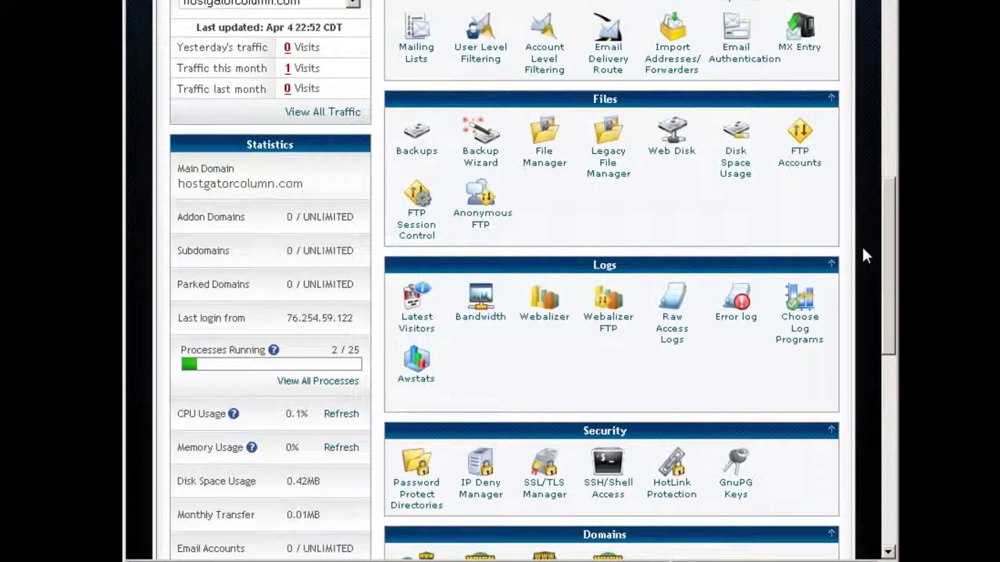
scroll(863, 255, "up", 5)
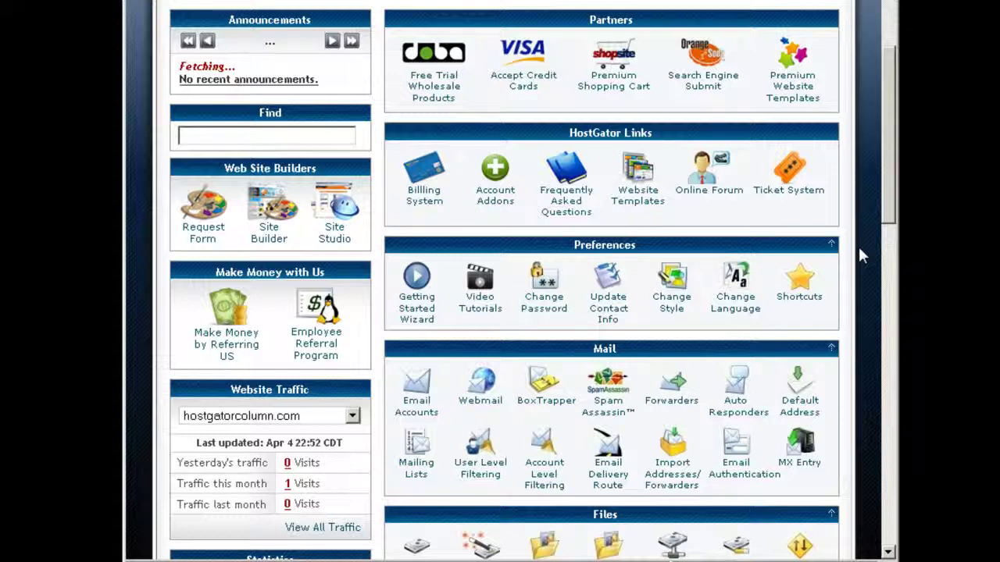
scroll(861, 255, "up", 2)
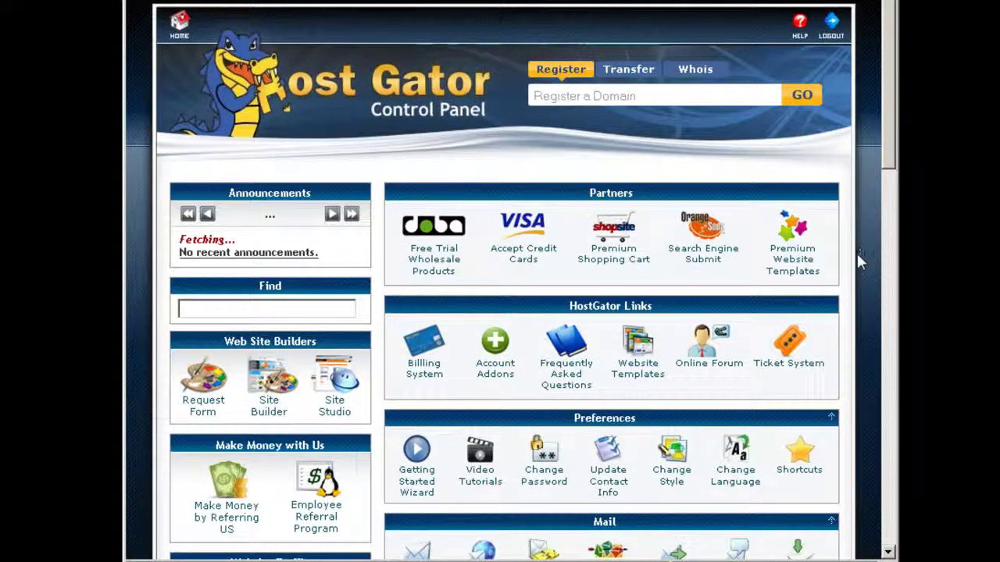